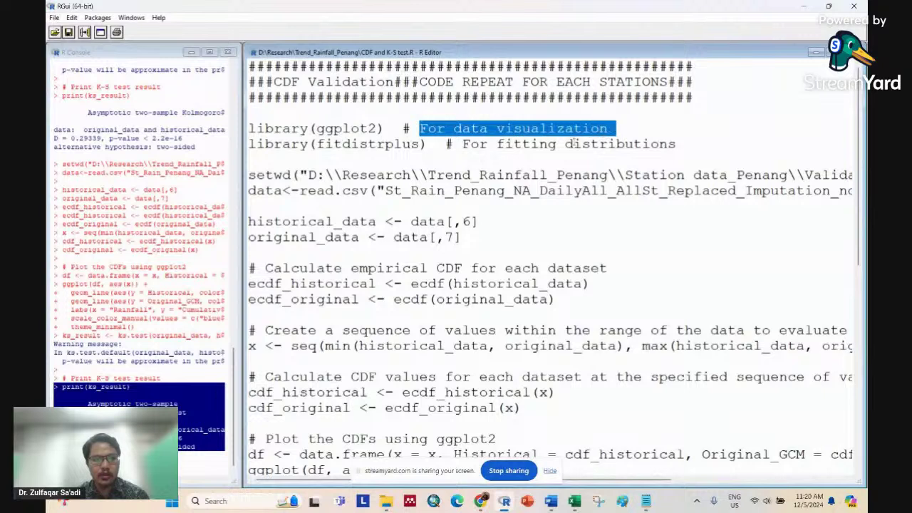
Review the ggplot2 and fitdistrplus library lines and the setwd working directory path at the start of the script.
left_click(485, 144)
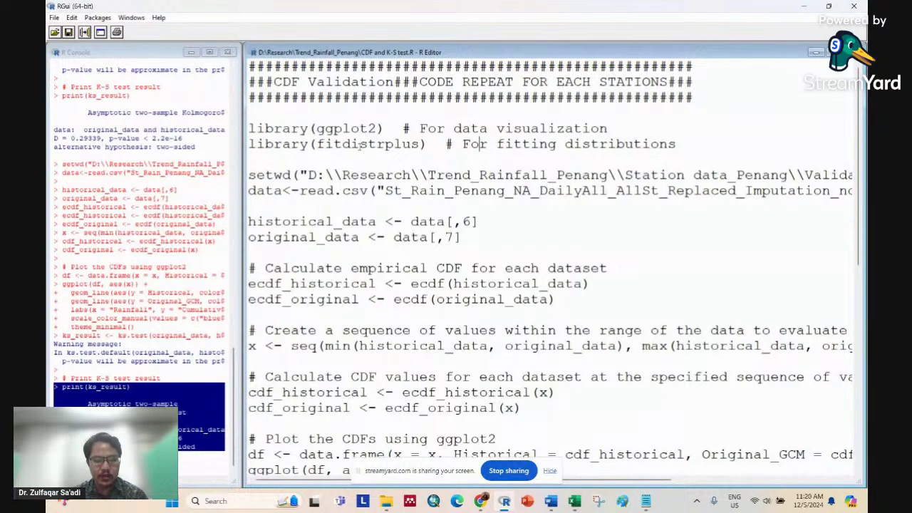
scroll(342, 188, "down", 1)
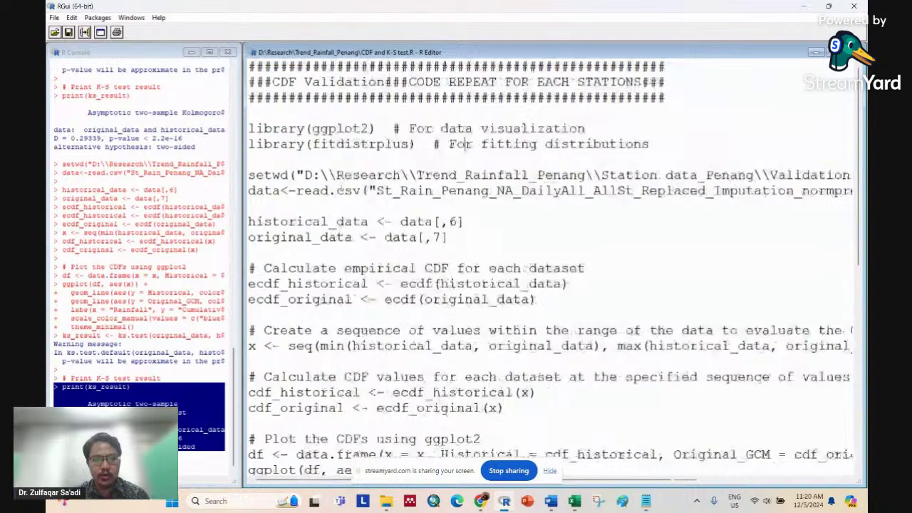
scroll(341, 189, "down", 1)
left_click_drag(248, 159, 827, 159)
left_click(682, 159)
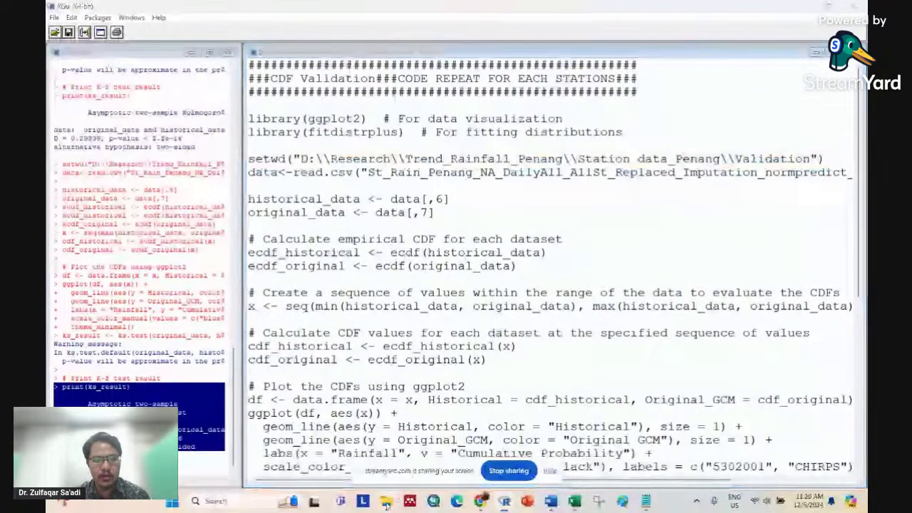
Switch to File Explorer, check the Validation folder's path, and select the St_Rain_Penang CSV file ending in normpredict_CHIRPS.
left_click(386, 501)
left_click(620, 30)
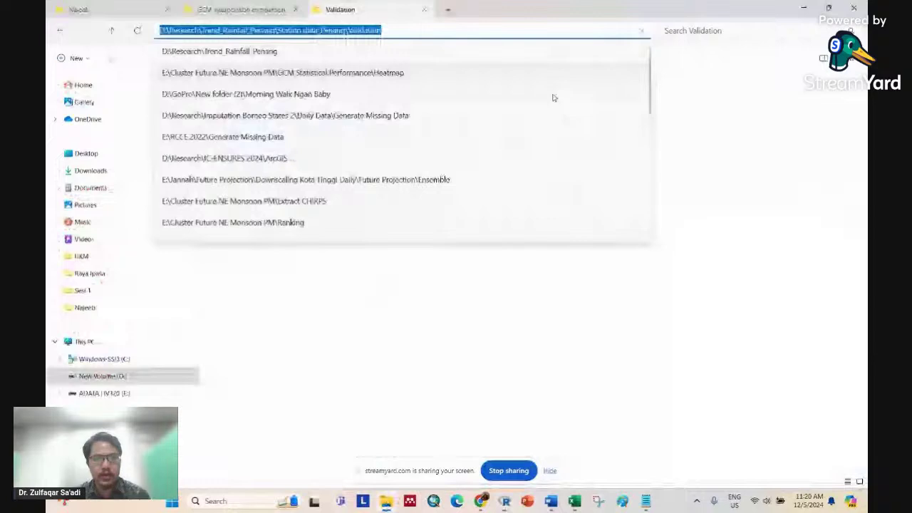
left_click(689, 161)
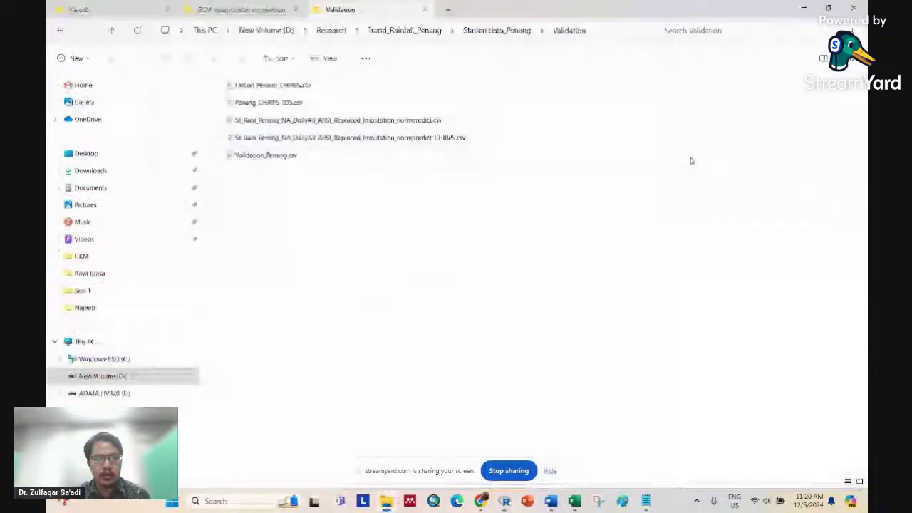
left_click(446, 141)
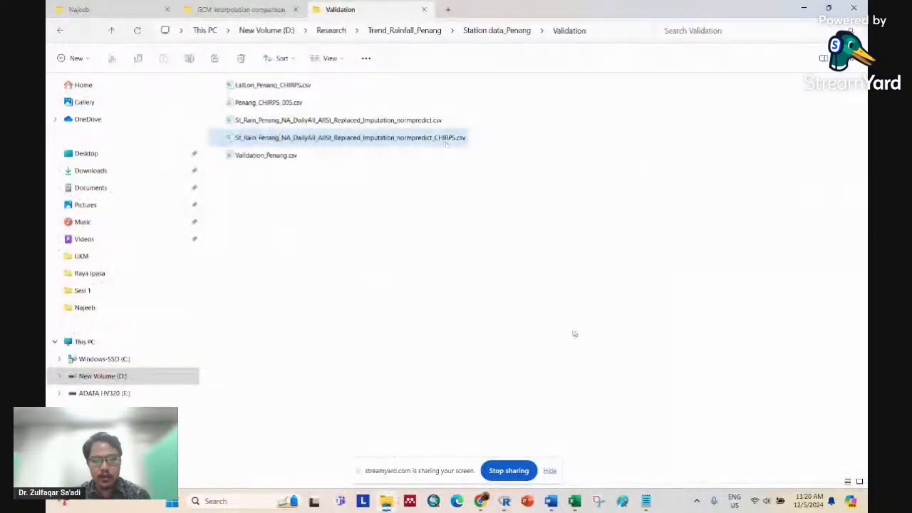
Return to RGui and highlight the CHIRPS CSV file name in the read.csv line.
left_click(504, 501)
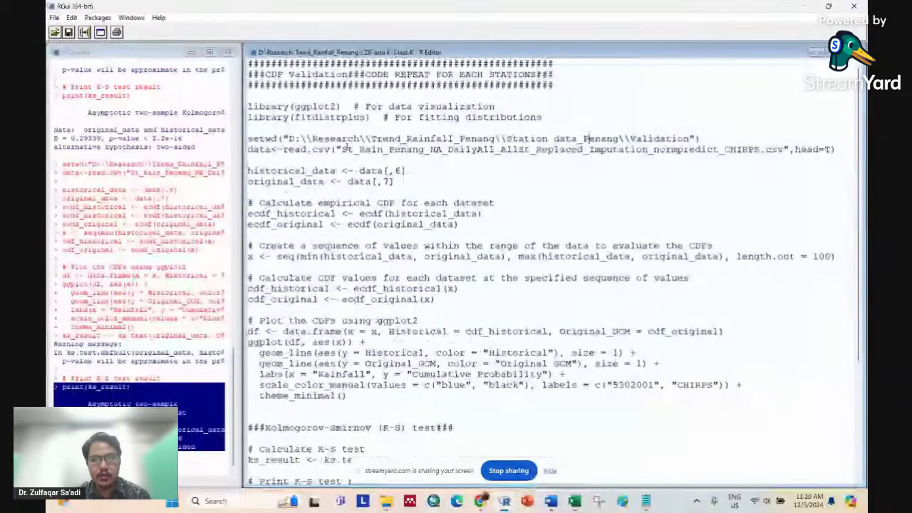
left_click_drag(342, 150, 704, 150)
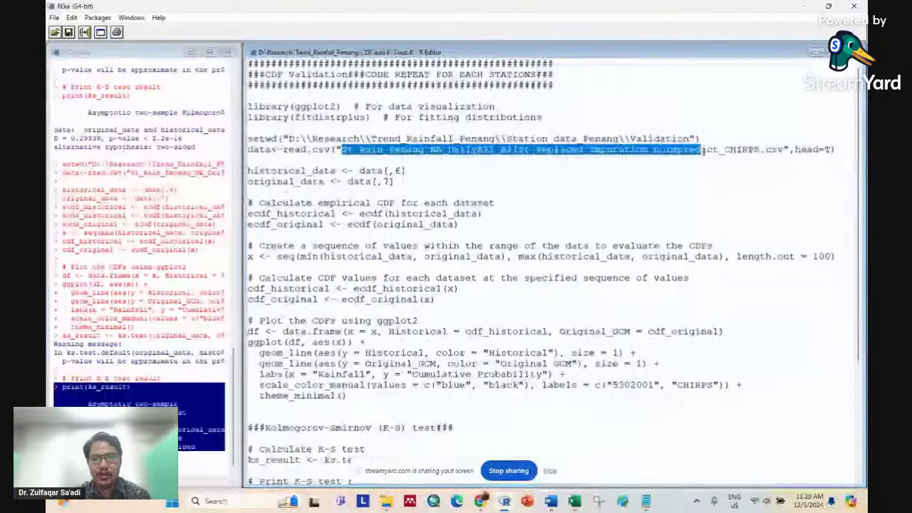
left_click(704, 151)
double_click(704, 151)
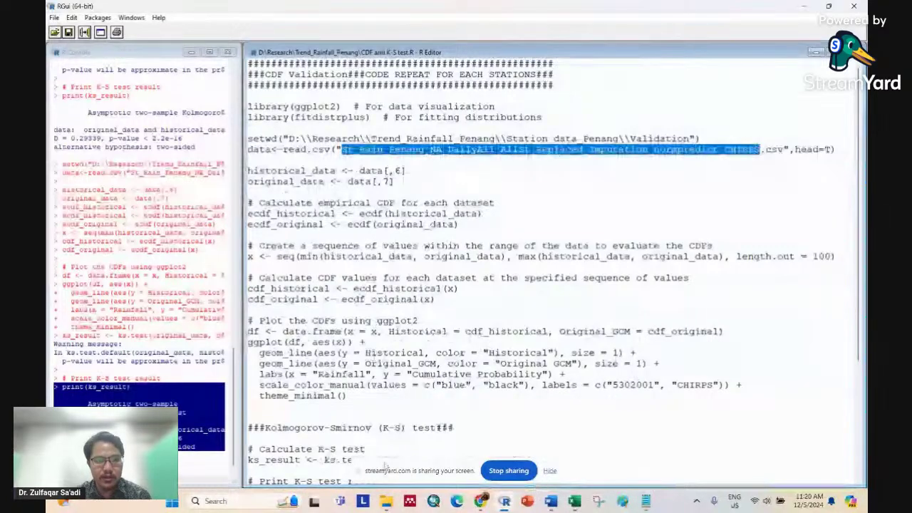
Open the normpredict_CHIRPS CSV from the Validation folder in Excel and examine its paired rainfall data columns for each station.
left_click(385, 501)
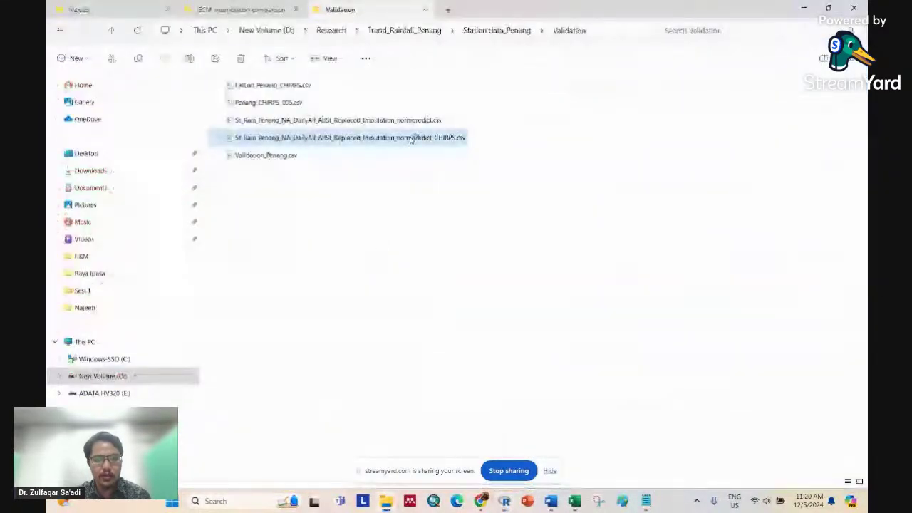
double_click(411, 139)
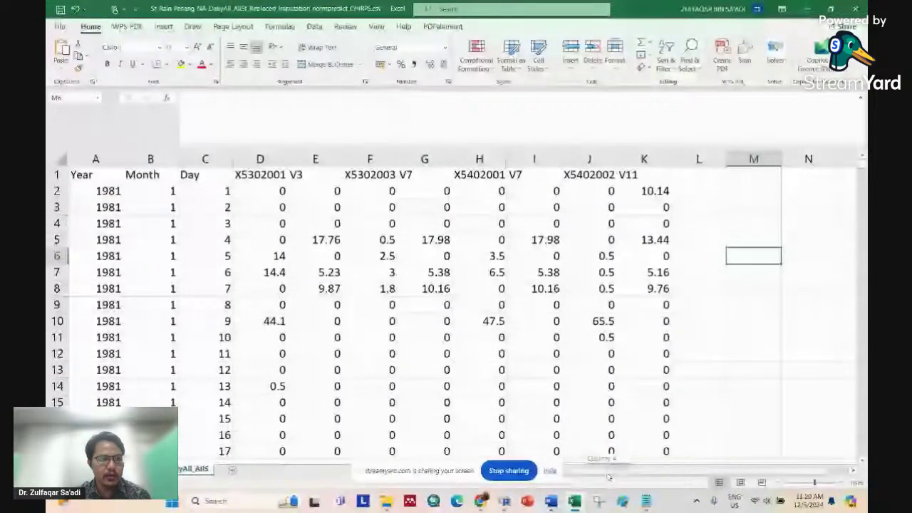
scroll(254, 282, "up", 2)
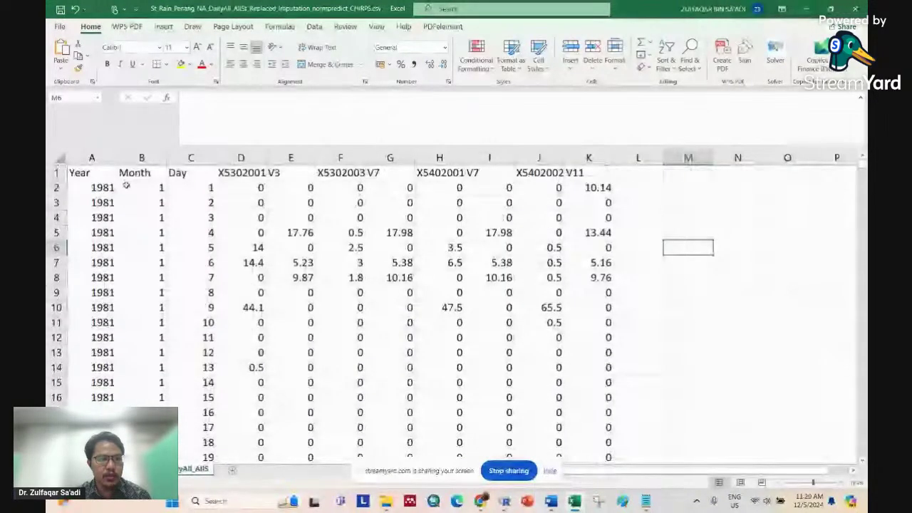
left_click(242, 157)
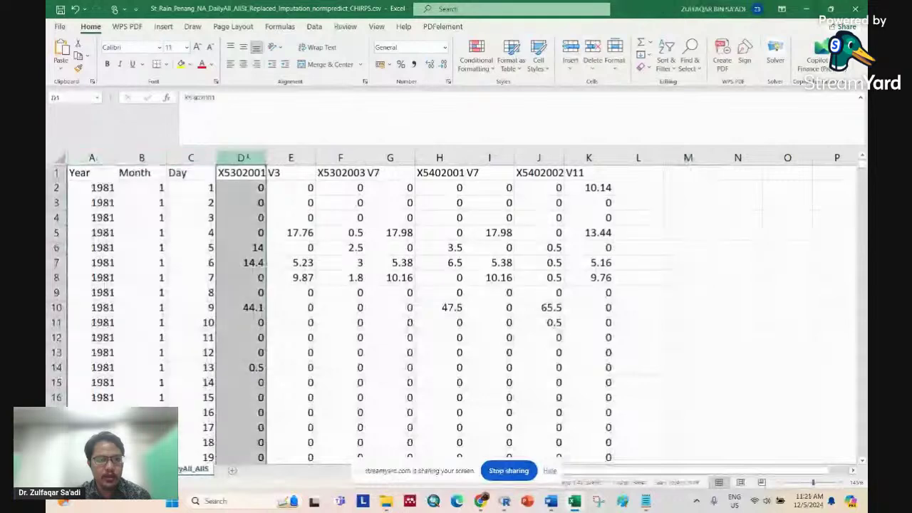
left_click(350, 158)
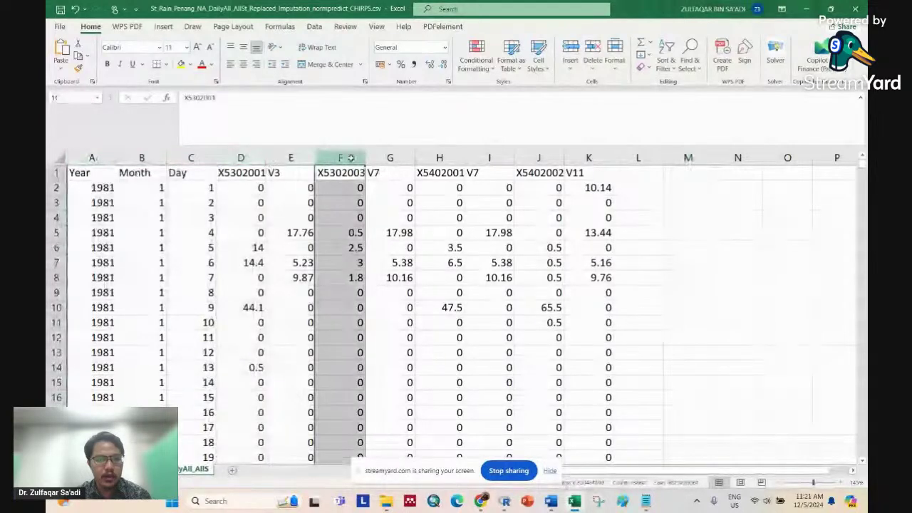
left_click_drag(538, 158, 589, 157)
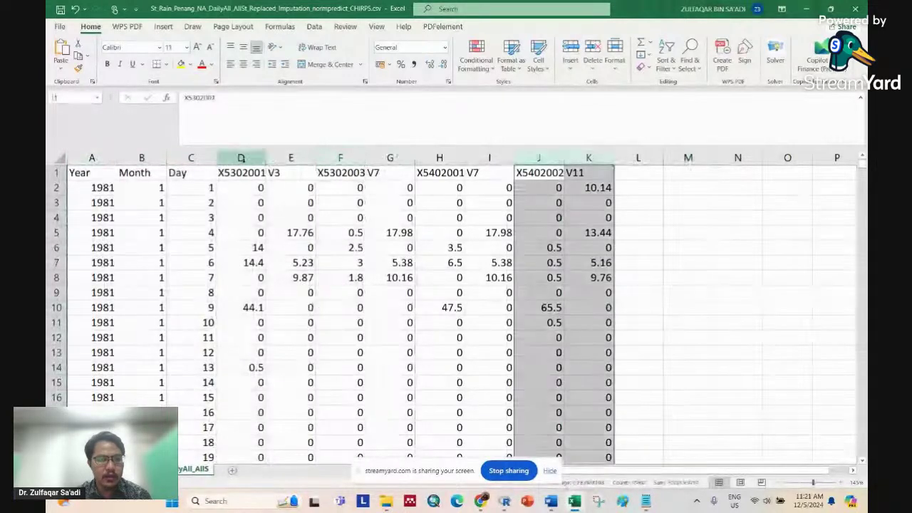
left_click(291, 157)
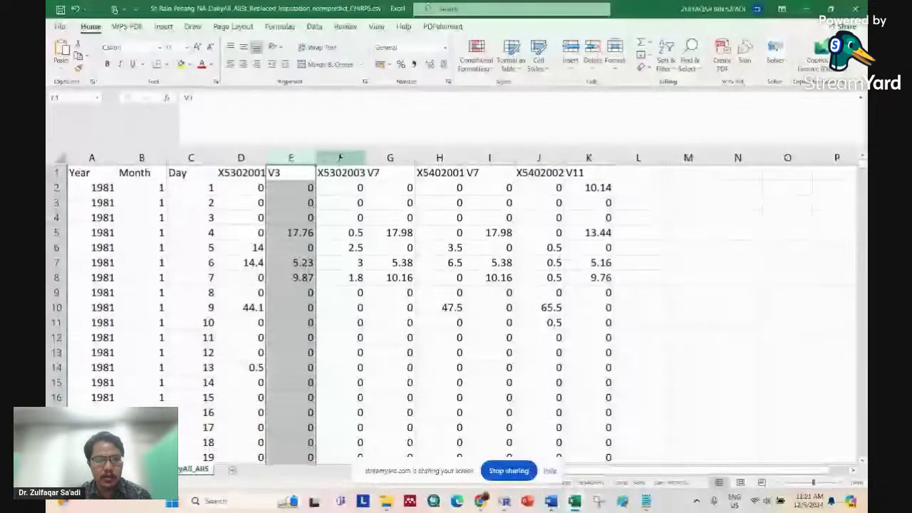
left_click(340, 157)
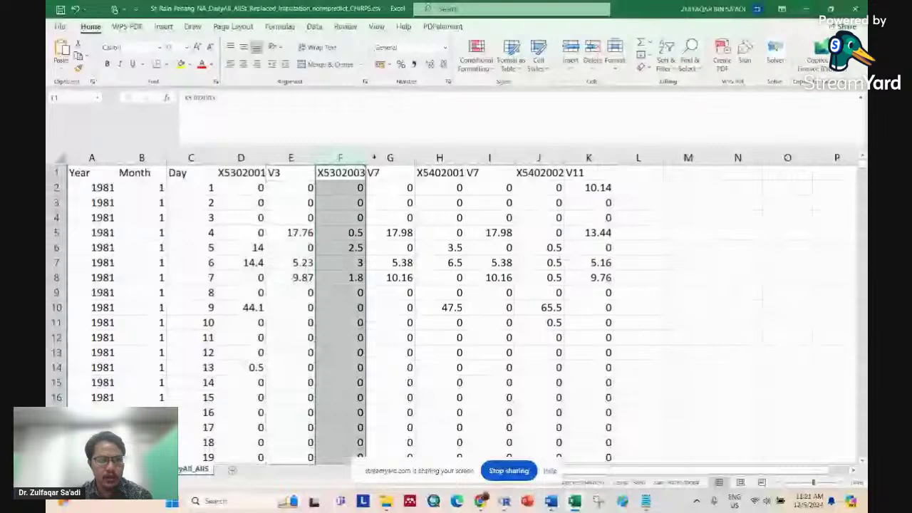
Compare the historical_data column index 6 in the script with columns F and G of the station 5302003 data in Excel.
key("alt+Tab")
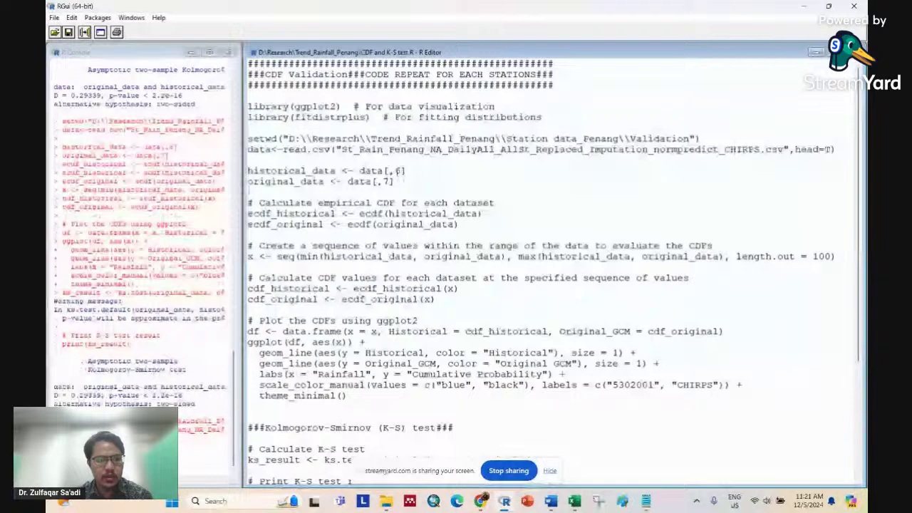
double_click(397, 171)
key("alt+Tab")
left_click(367, 172)
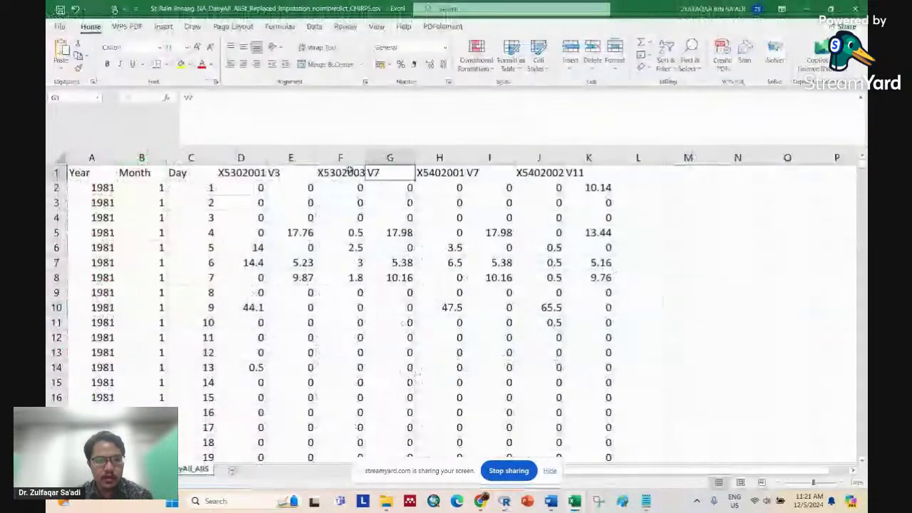
left_click(339, 158)
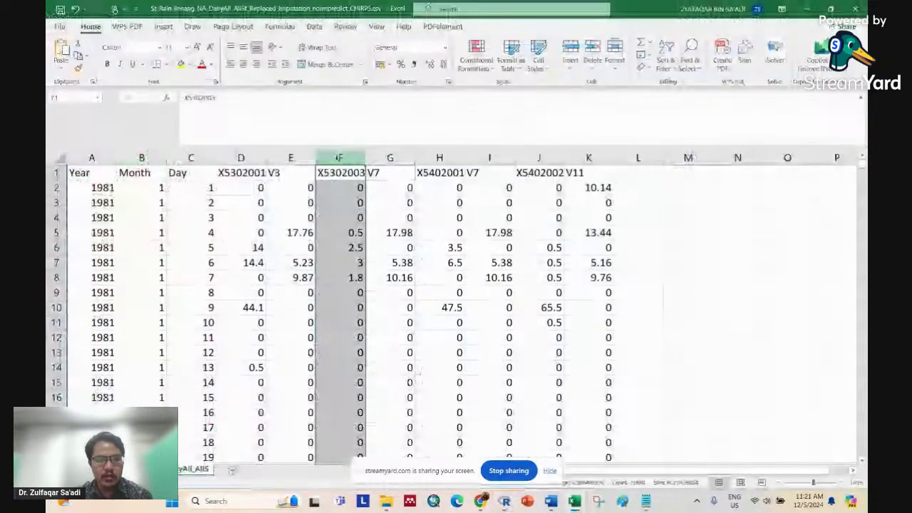
left_click_drag(339, 158, 388, 157)
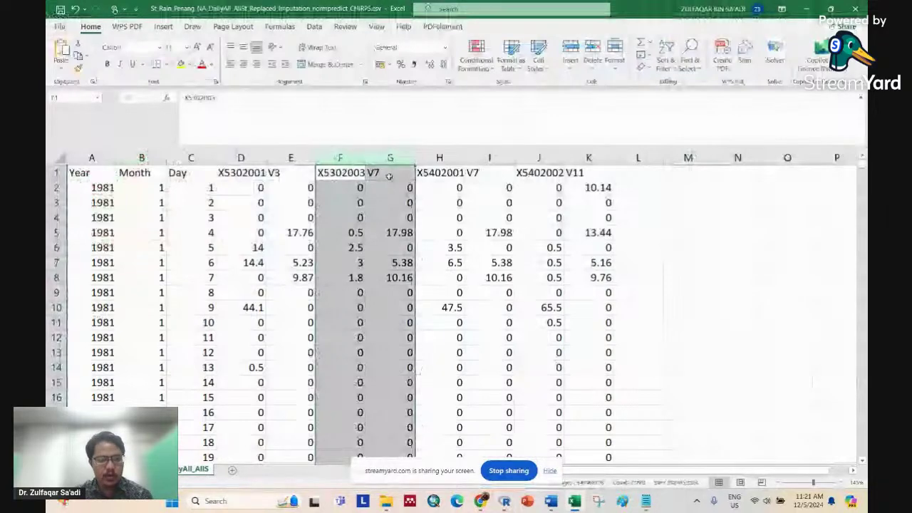
In RGui, run the lines assigning data columns 6 and 7 to historical_data and original_data and calculating their empirical CDFs.
left_click(504, 500)
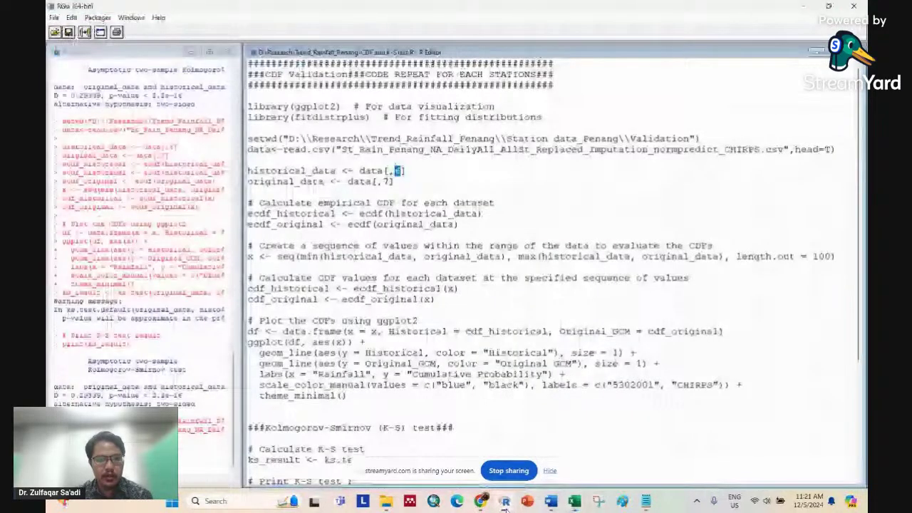
left_click(271, 212)
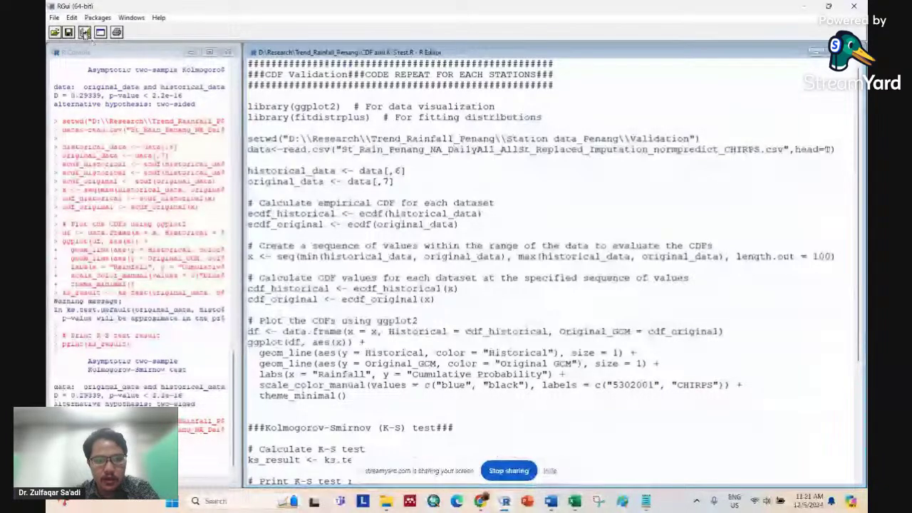
left_click(84, 32)
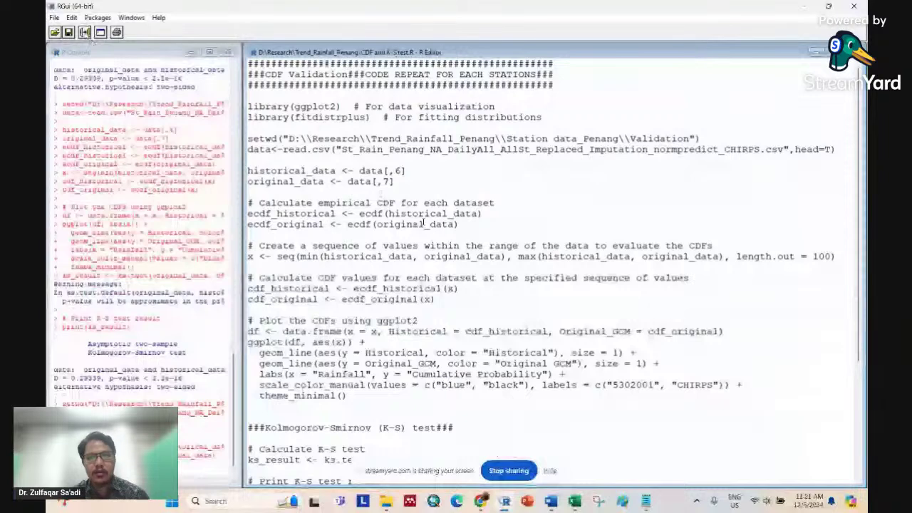
Run the lines creating the value sequence x with length.out = 100 and calculating the CDF values for both datasets.
scroll(550, 225, "down", 2)
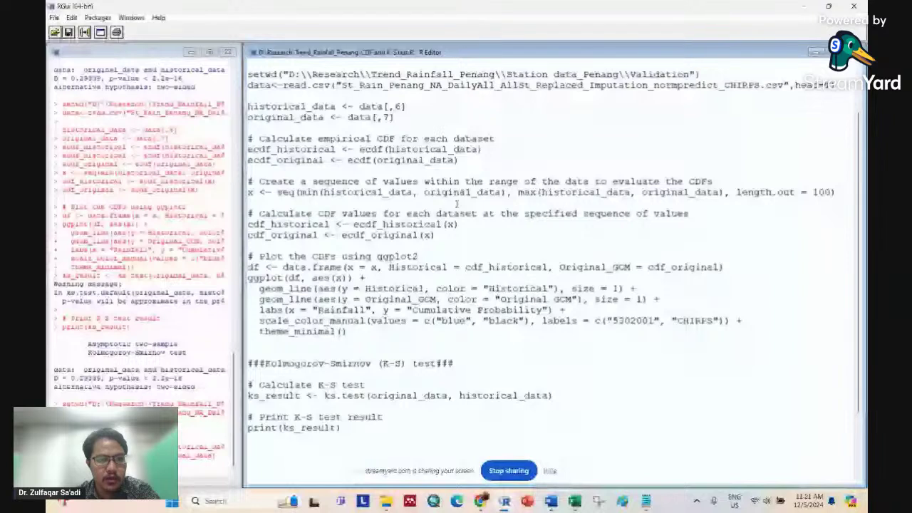
key("ctrl+r")
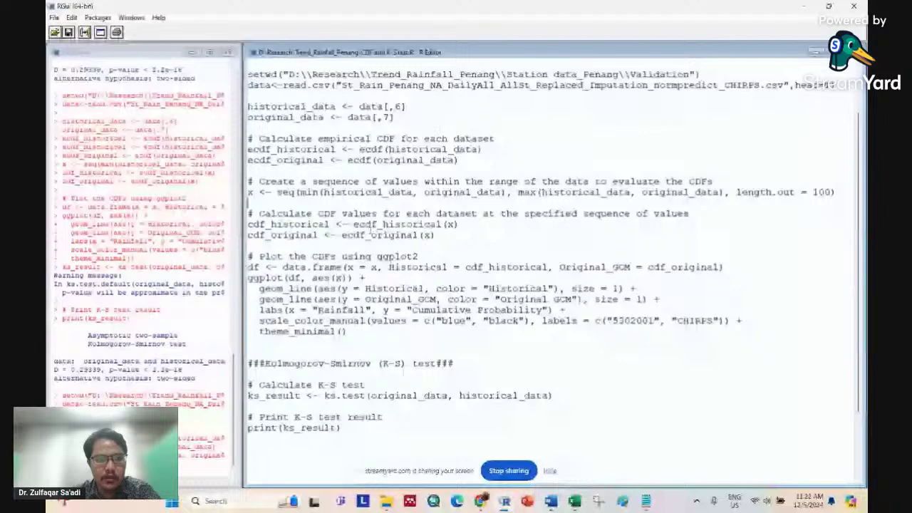
scroll(370, 227, "down", 1)
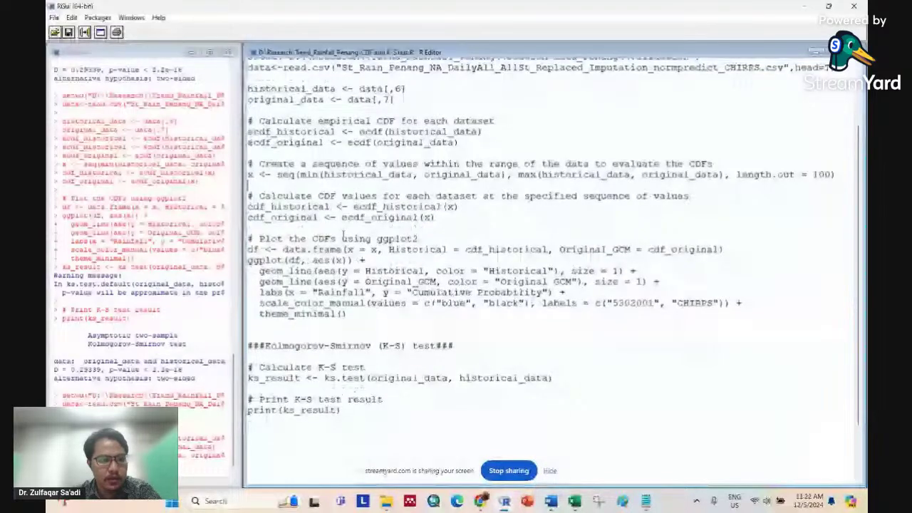
scroll(343, 236, "down", 1)
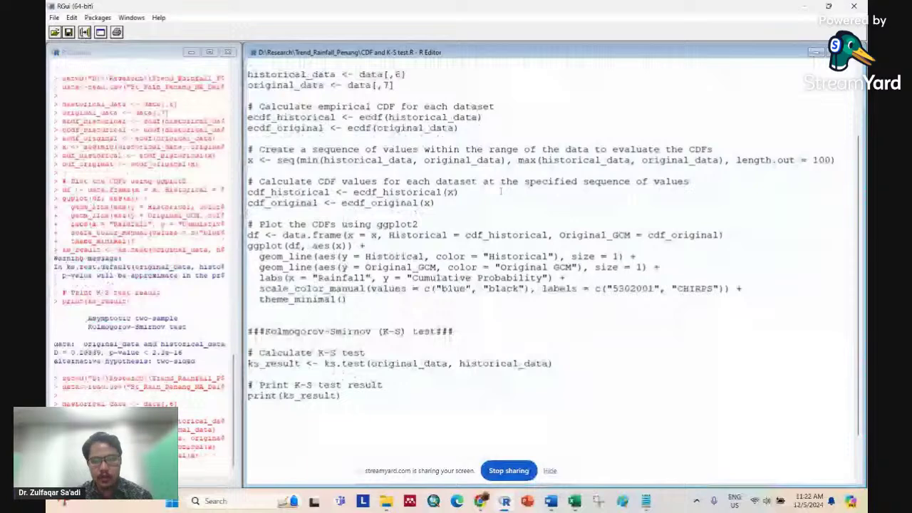
Examine the ggplot2 code for the CDF plot, including the data.frame call, geom_line layers, and Rainfall and Cumulative Probability axis labels.
scroll(307, 237, "up", 1, "ctrl")
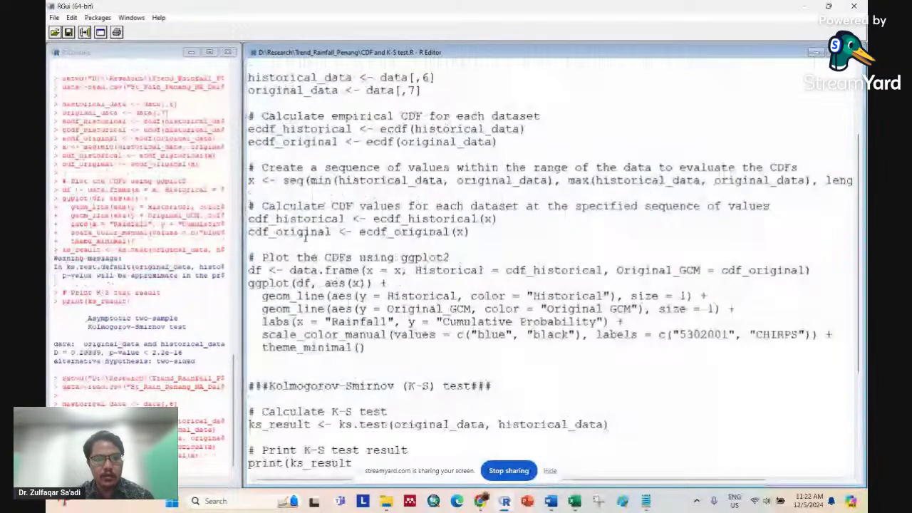
scroll(306, 237, "down", 3)
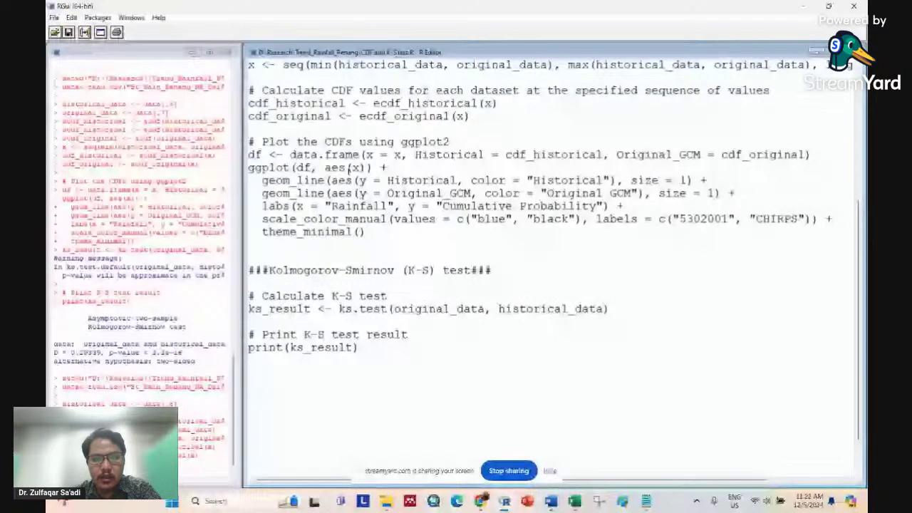
double_click(324, 154)
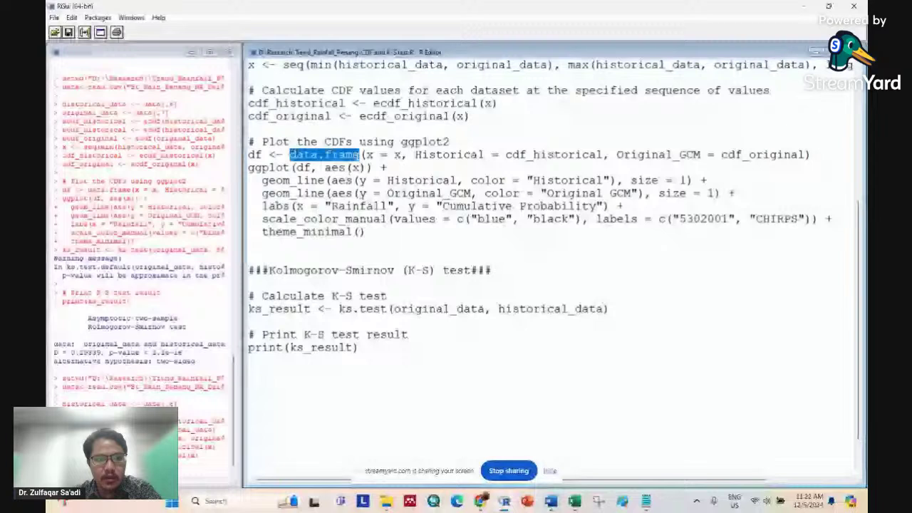
left_click_drag(358, 155, 617, 154)
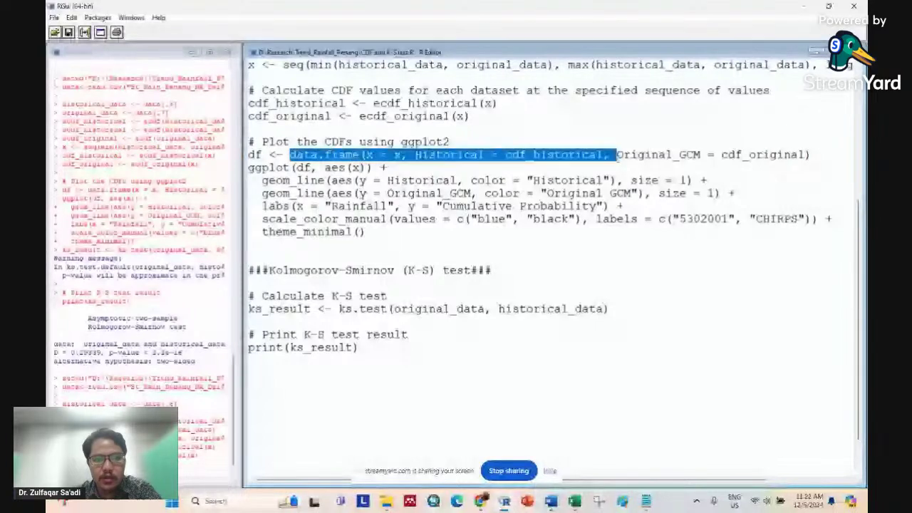
left_click(311, 194)
left_click_drag(262, 180, 444, 183)
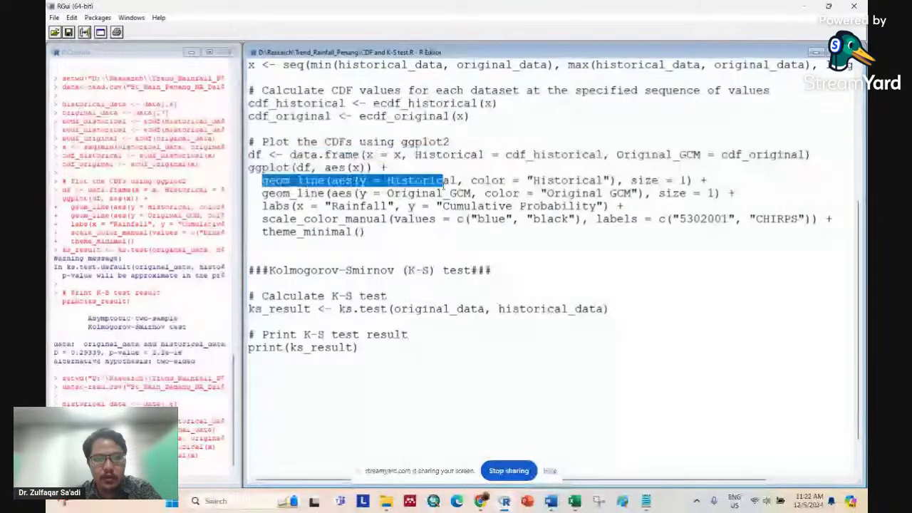
left_click(262, 193)
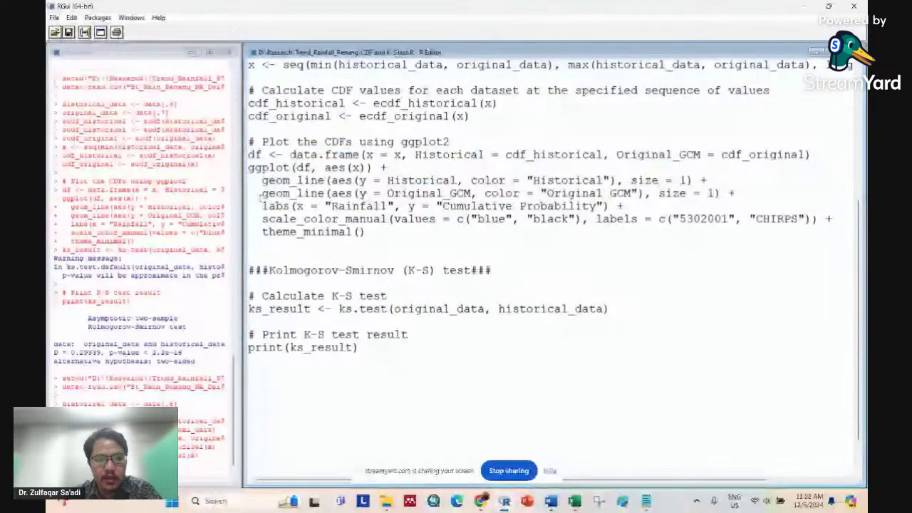
left_click_drag(261, 206, 630, 207)
left_click_drag(407, 207, 609, 206)
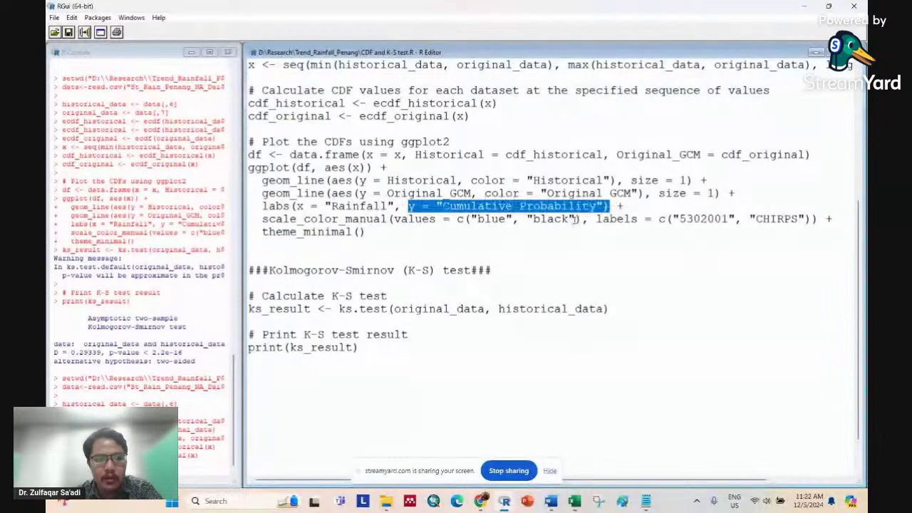
Examine the scale_color_manual line of the plot code, including the blue and black line colours and the 5302001 and CHIRPS labels.
left_click(543, 219)
left_click_drag(262, 219, 817, 219)
left_click(669, 228)
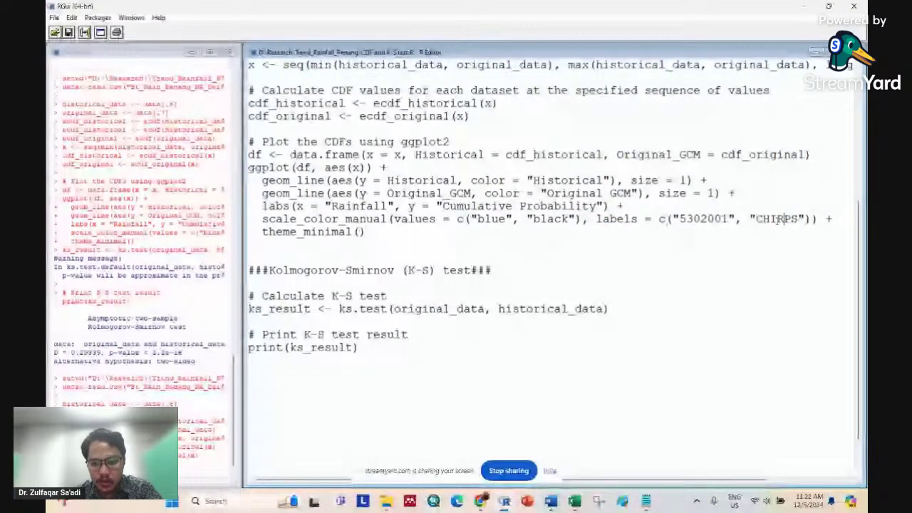
double_click(491, 218)
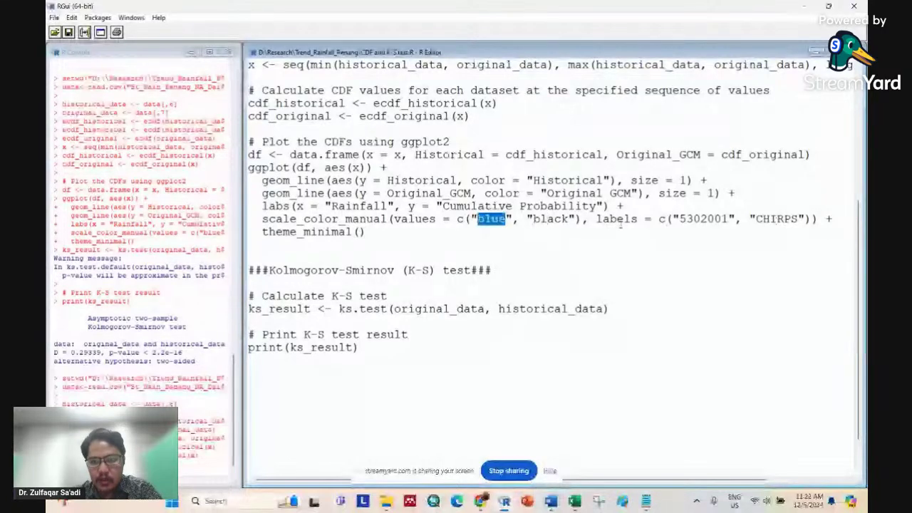
double_click(549, 219)
Run the ggplot2 code to plot both rainfall CDFs and enlarge the resulting graphics window.
left_click(266, 131)
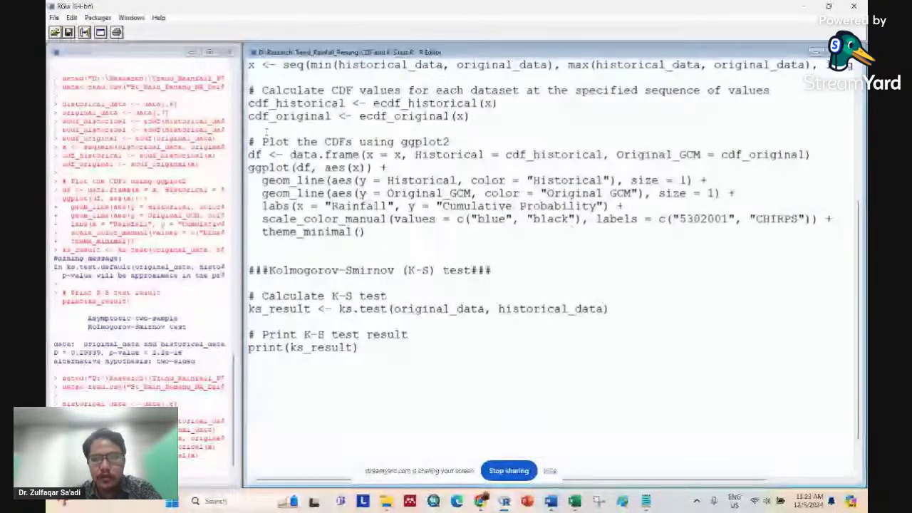
key("ctrl+a")
key("ctrl+r")
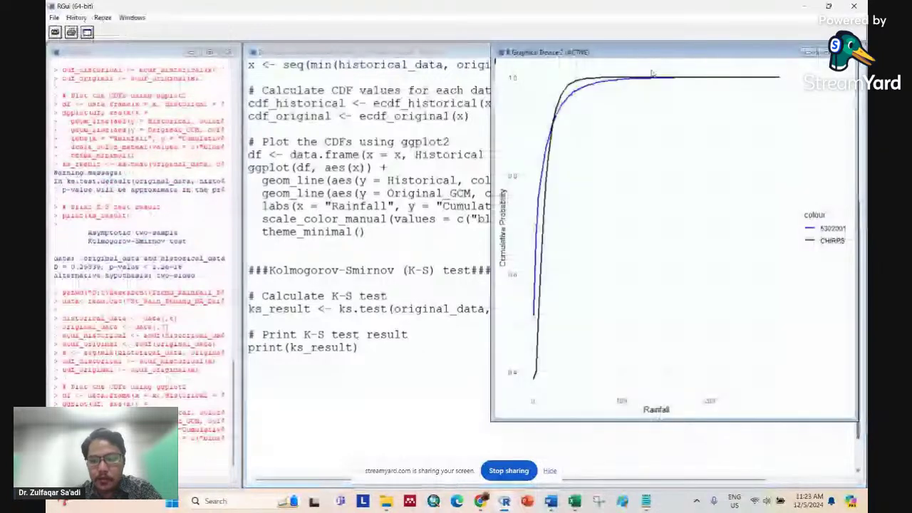
left_click_drag(491, 421, 455, 439)
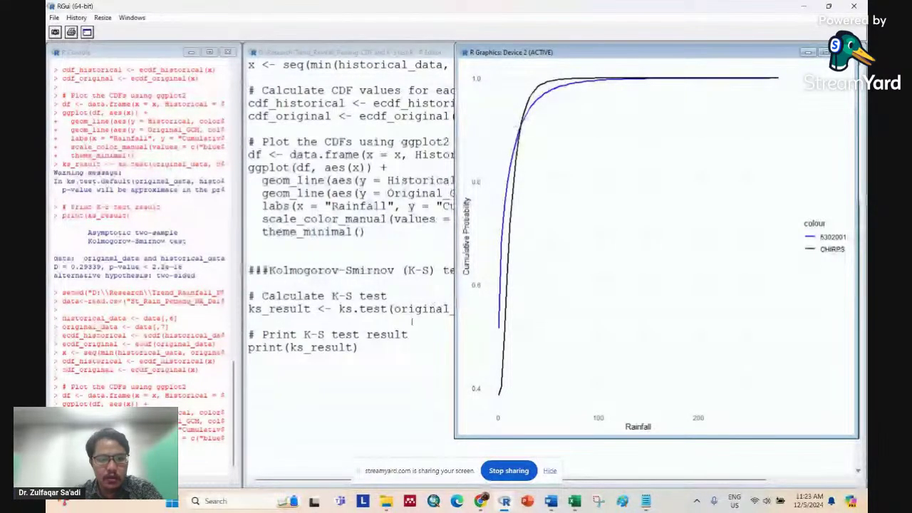
Run the script's Kolmogorov-Smirnov test on original_data and historical_data and print ks_result.
left_click(371, 270)
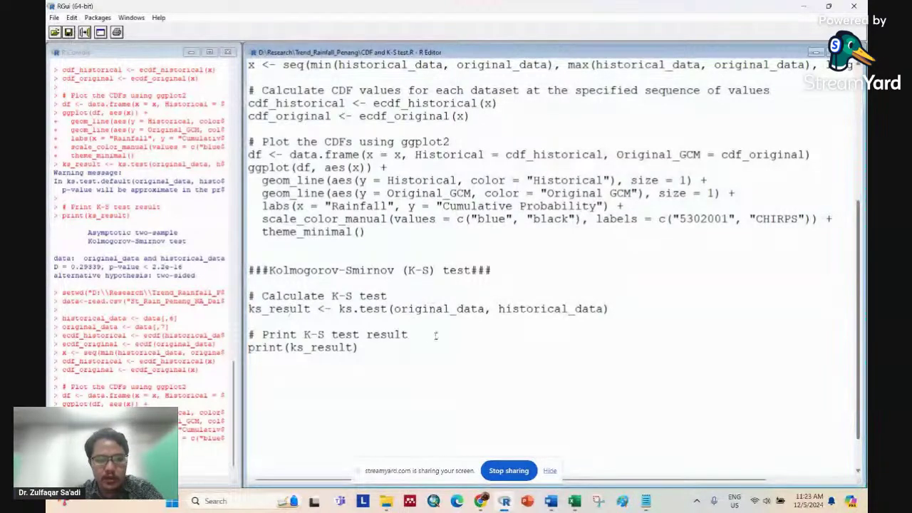
left_click_drag(340, 309, 387, 309)
left_click(387, 309)
left_click(84, 32)
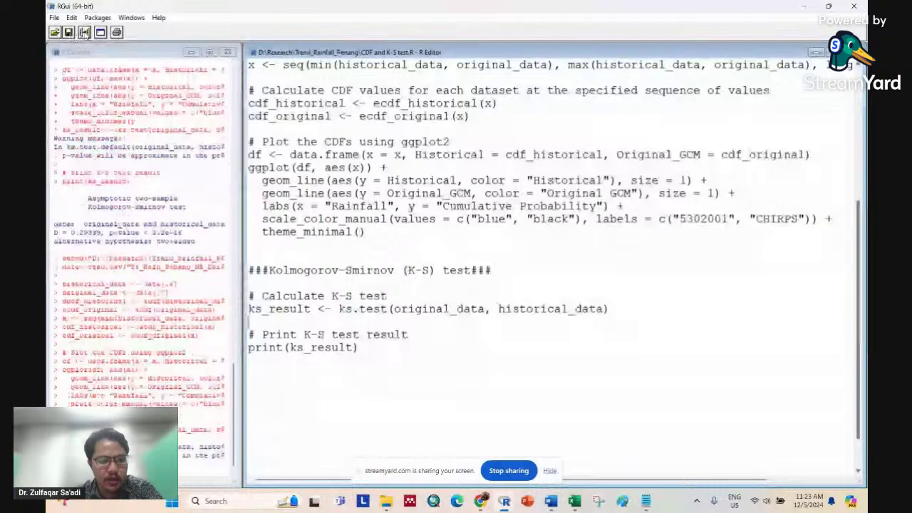
left_click(84, 32)
left_click(84, 32)
left_click(84, 32)
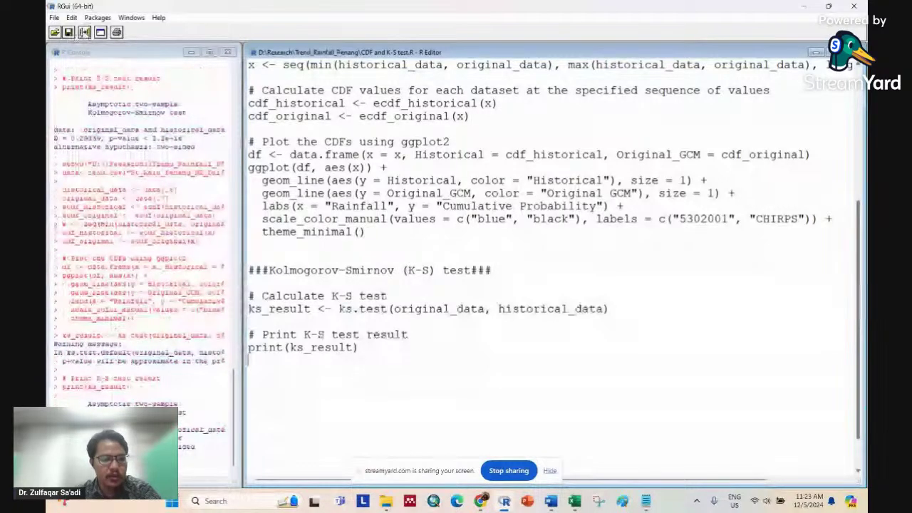
Copy the print(ks_result) output from the R console into the "Describe this result," prompt in Notepad and select the whole prompt.
left_click(137, 298)
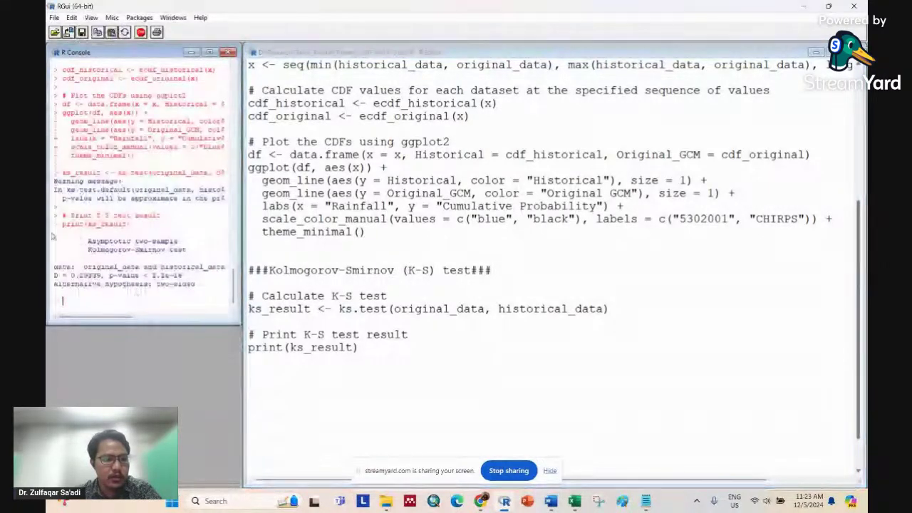
left_click_drag(54, 222, 200, 288)
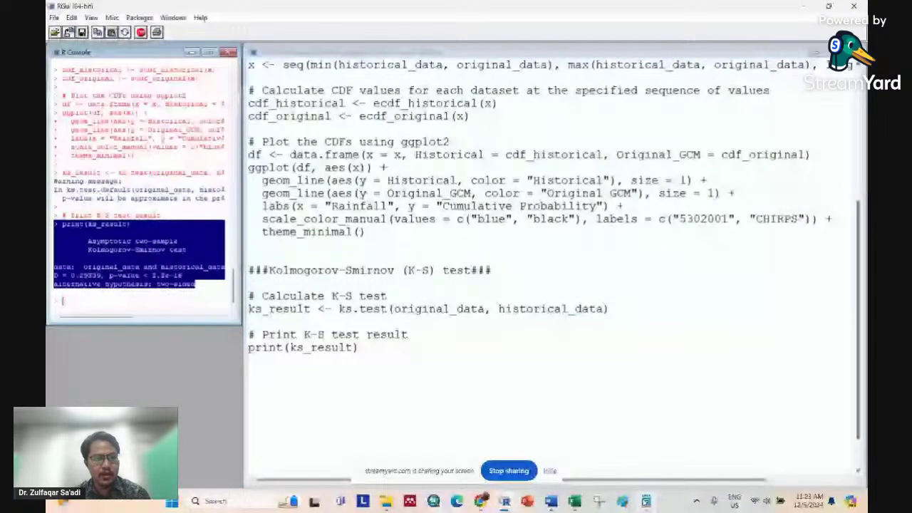
key("alt+Tab")
key("ctrl+a")
Switch to the K-S test chat in ChatGPT in Chrome and submit the prompt asking it to describe the K-S result.
left_click(481, 501)
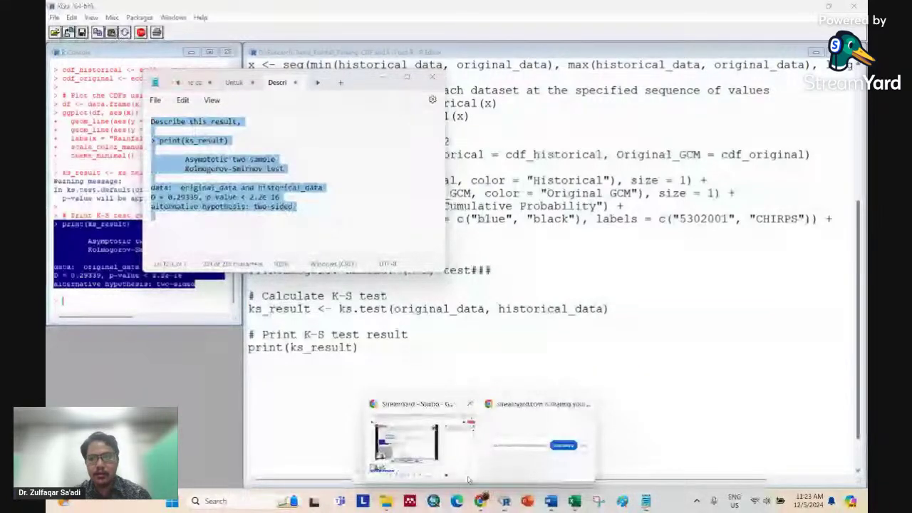
left_click(457, 501)
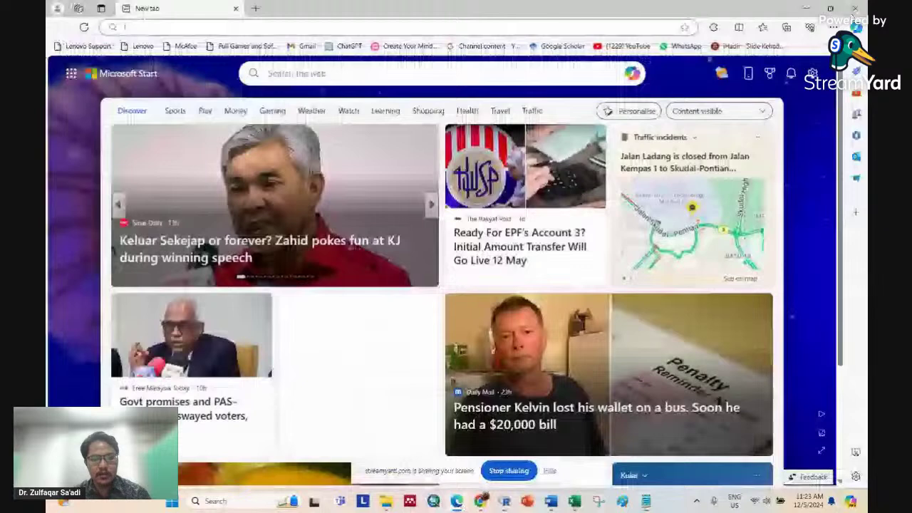
left_click(855, 9)
left_click(481, 501)
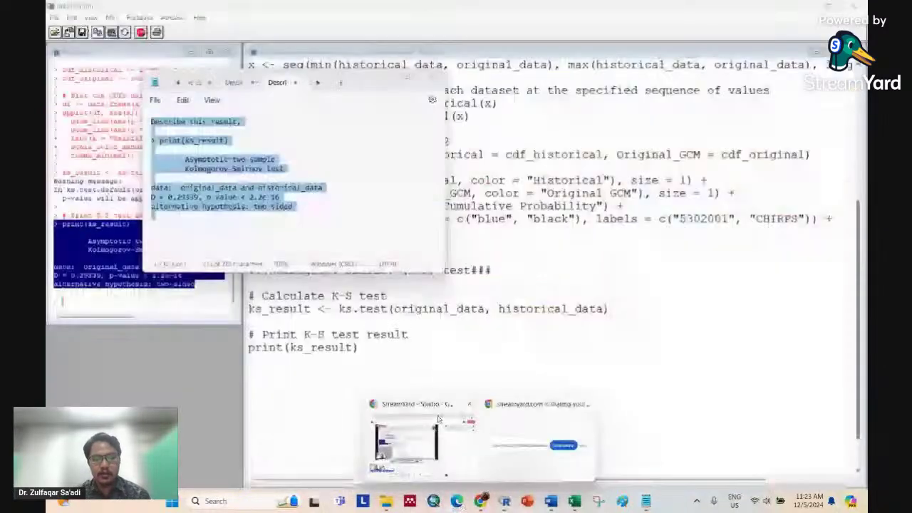
left_click(436, 428)
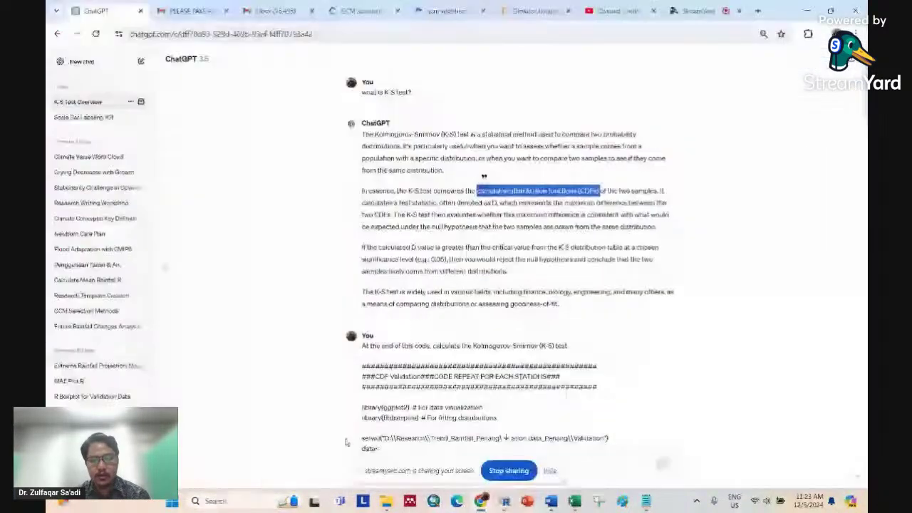
scroll(583, 358, "down", 10)
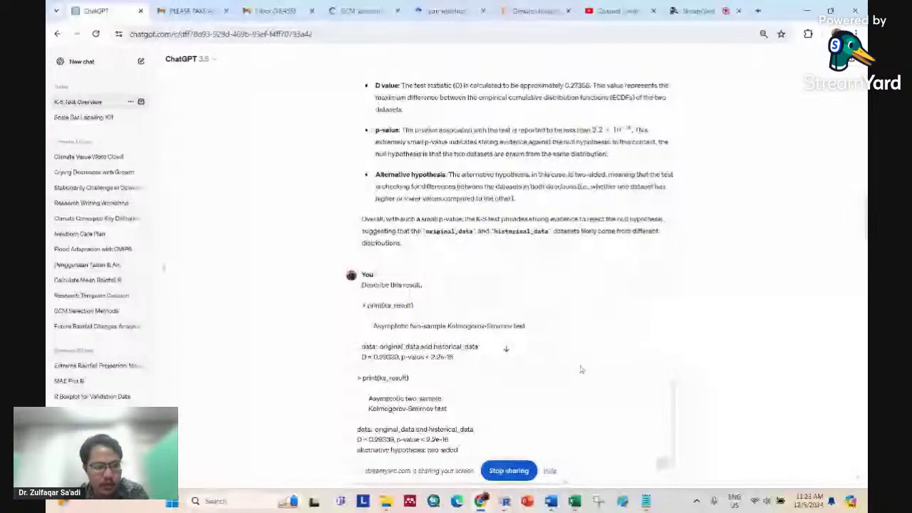
key("Return")
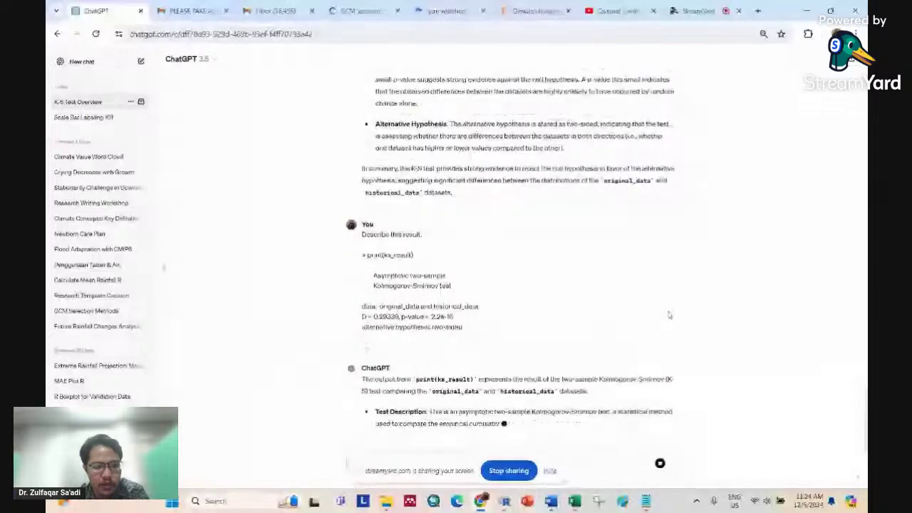
Read ChatGPT's interpretation of the K-S test, including the summary sentence on the two datasets' distributions.
left_click(504, 501)
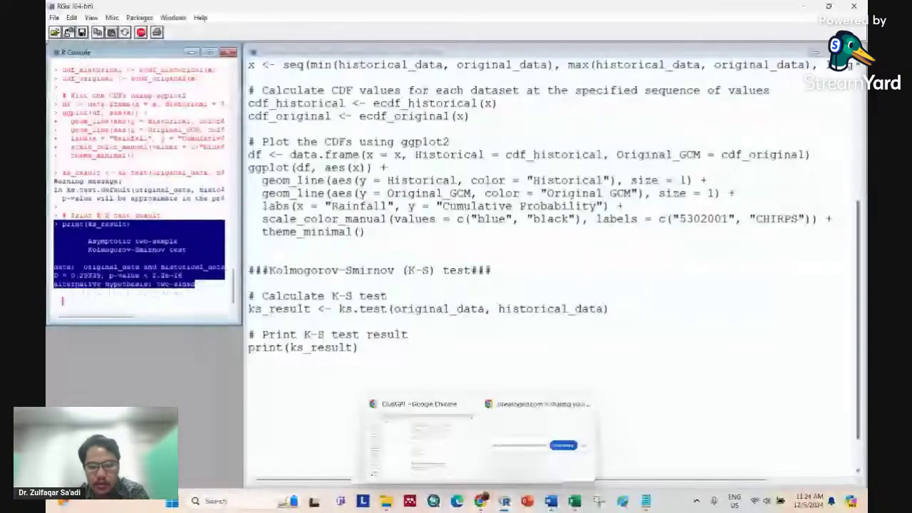
left_click(425, 443)
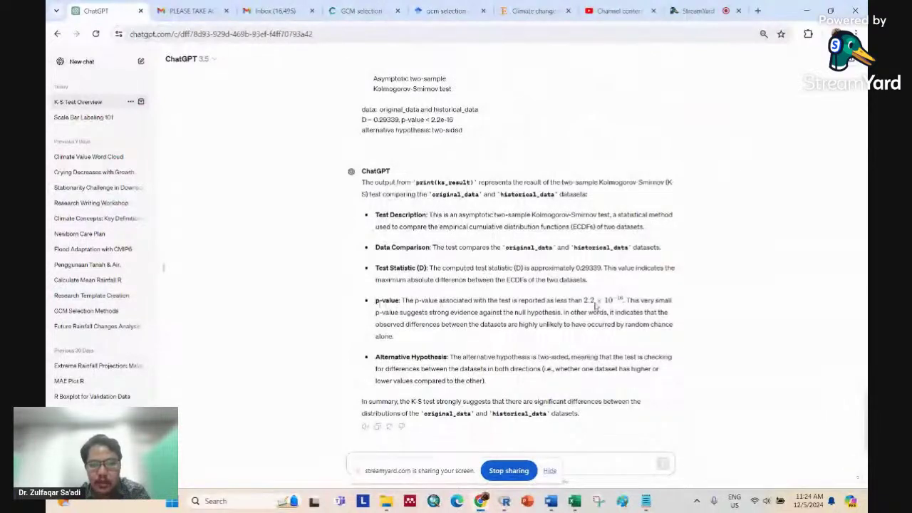
left_click_drag(362, 403, 599, 412)
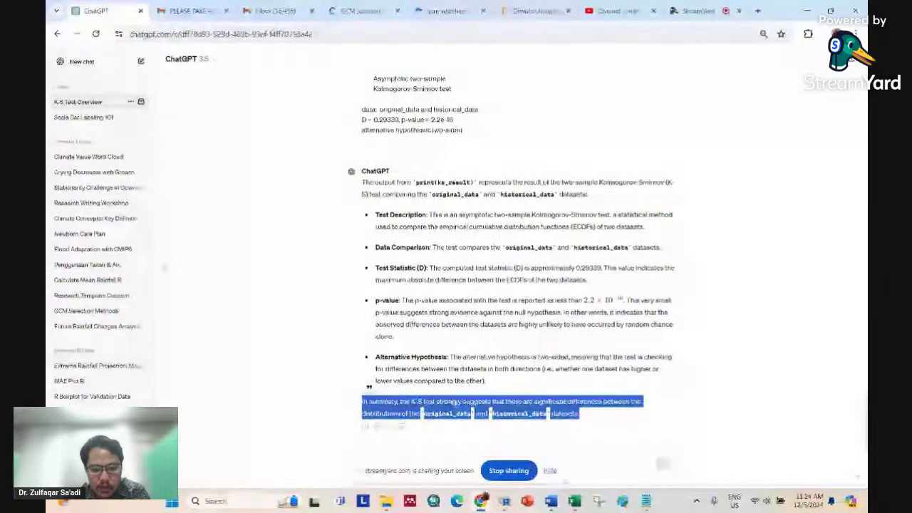
left_click_drag(412, 402, 447, 403)
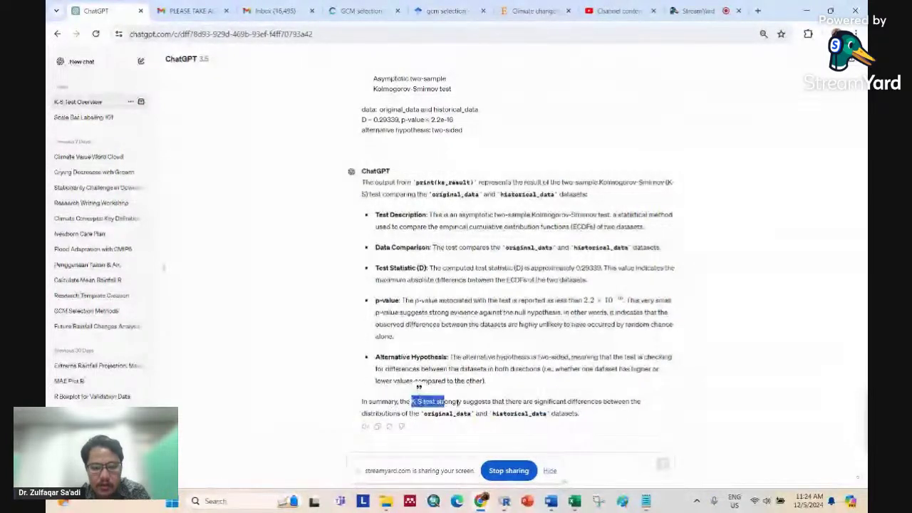
left_click(471, 404)
left_click_drag(533, 403, 549, 417)
left_click(595, 420)
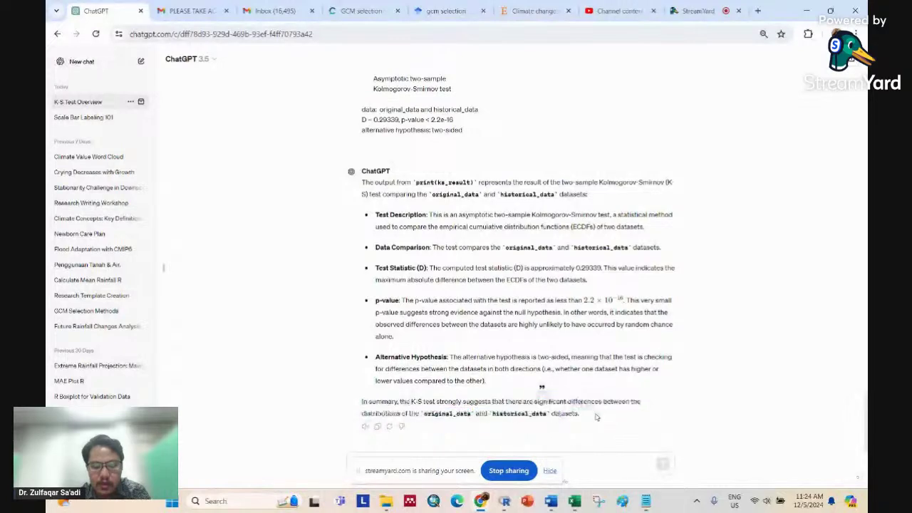
Return to RGui, rerun the ggplot2 block for the CDF plot, and adjust the graphics window's size.
mouse_move(575, 501)
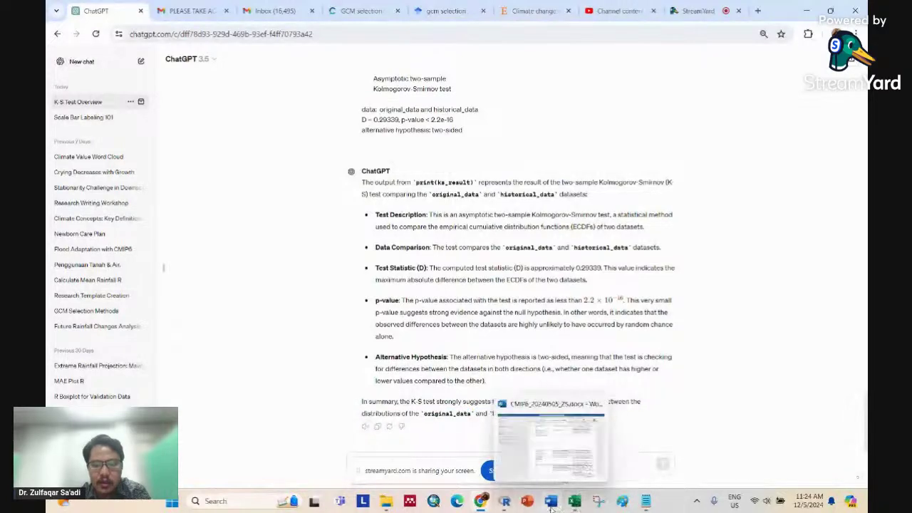
left_click(550, 503)
scroll(498, 285, "up", 2)
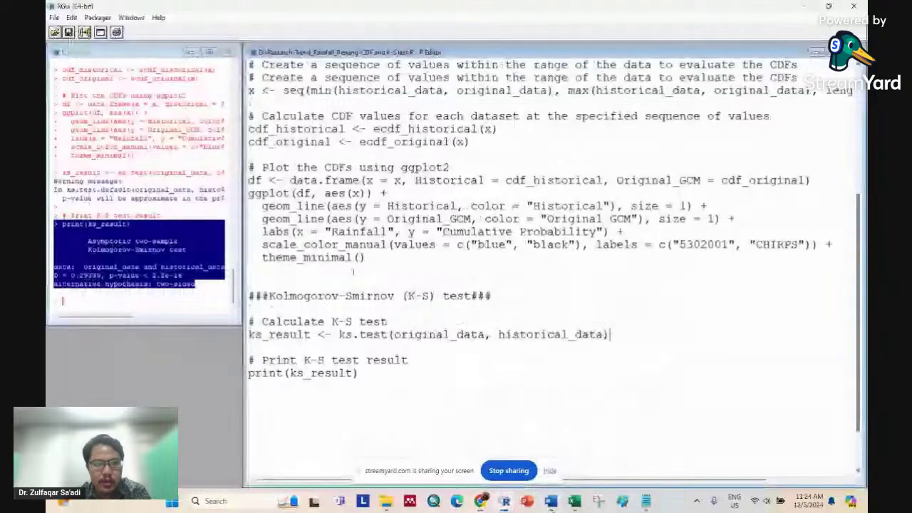
left_click_drag(248, 219, 365, 309)
key("ctrl+r")
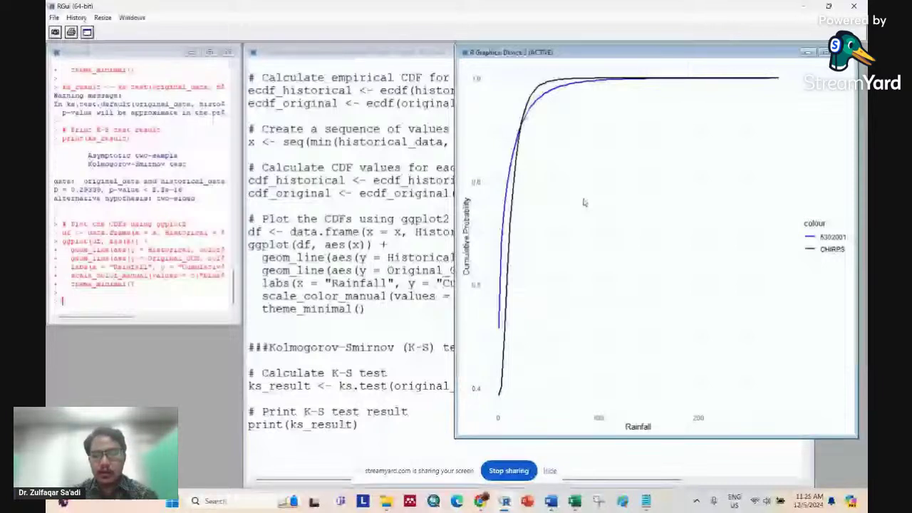
left_click_drag(455, 437, 454, 417)
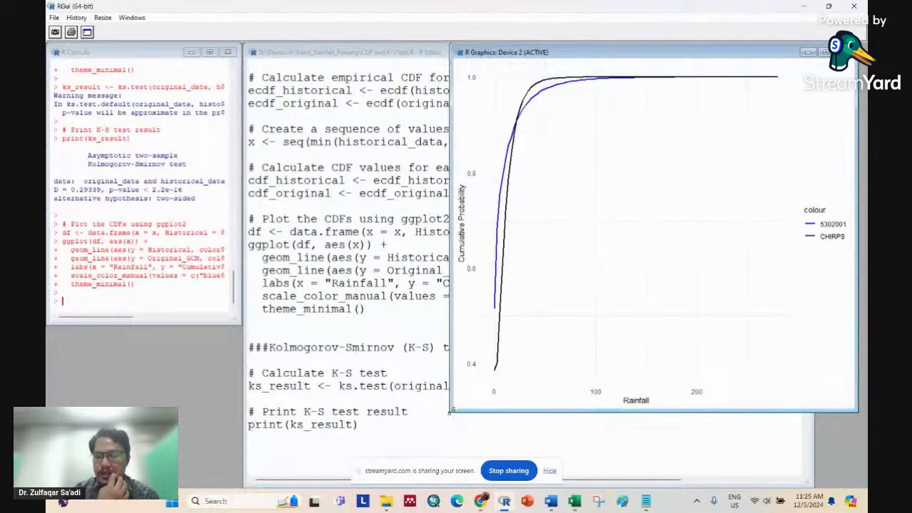
left_click_drag(450, 411, 452, 432)
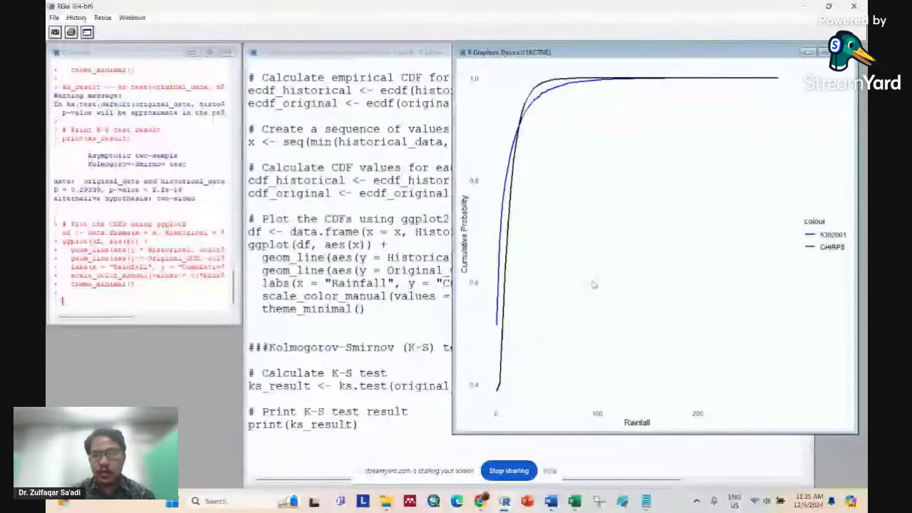
left_click(480, 501)
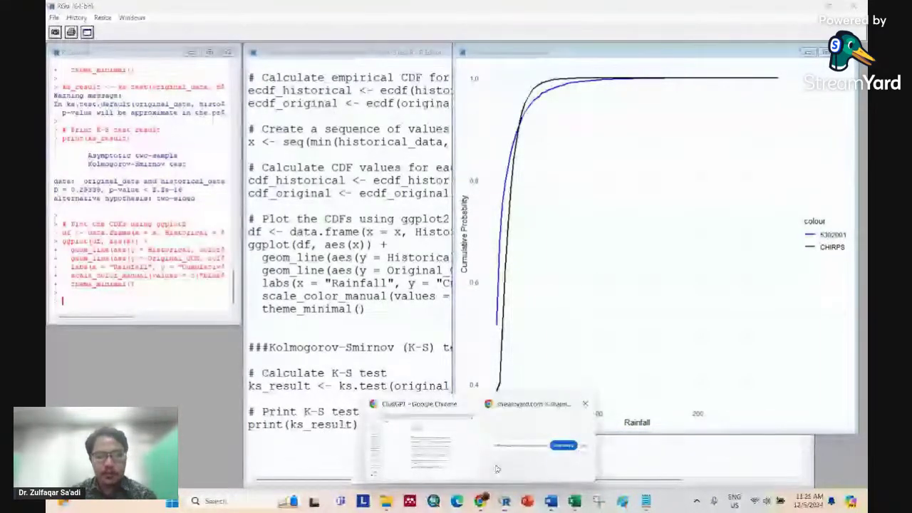
left_click(440, 454)
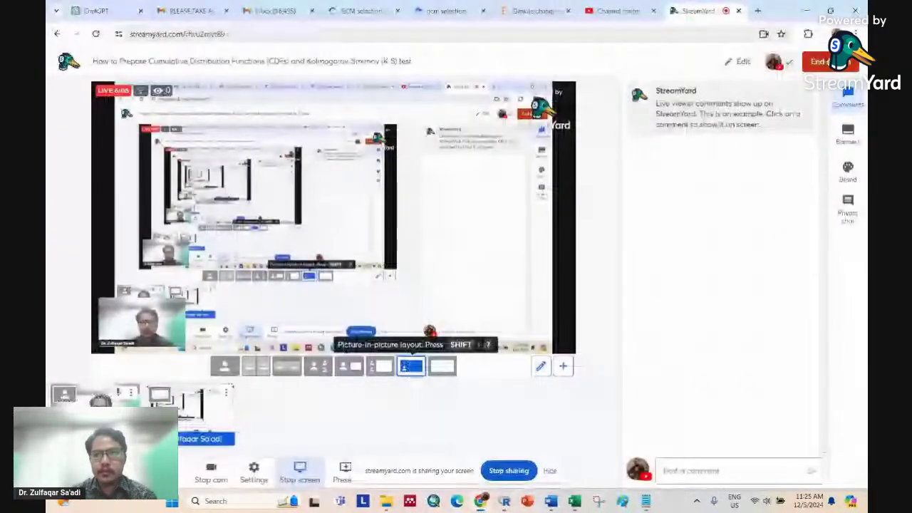